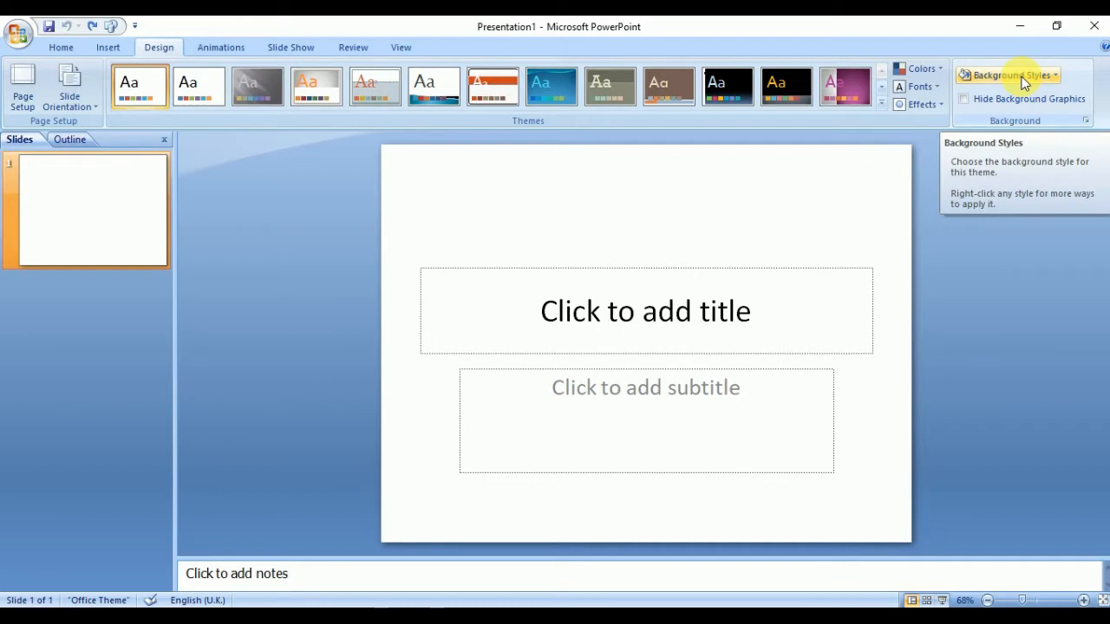
Fill the background of all slides with the dark wood-grain texture next to Oak, using the picture or texture fill.
{"action": "left_click", "coordinate": [1023, 78]}
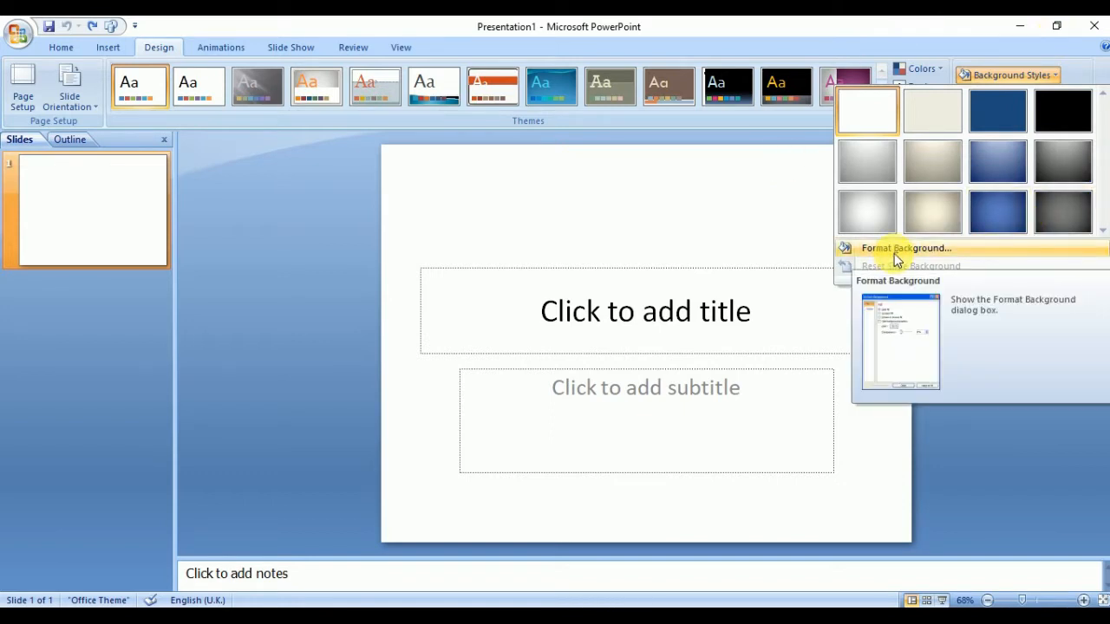
{"action": "left_click", "coordinate": [896, 251]}
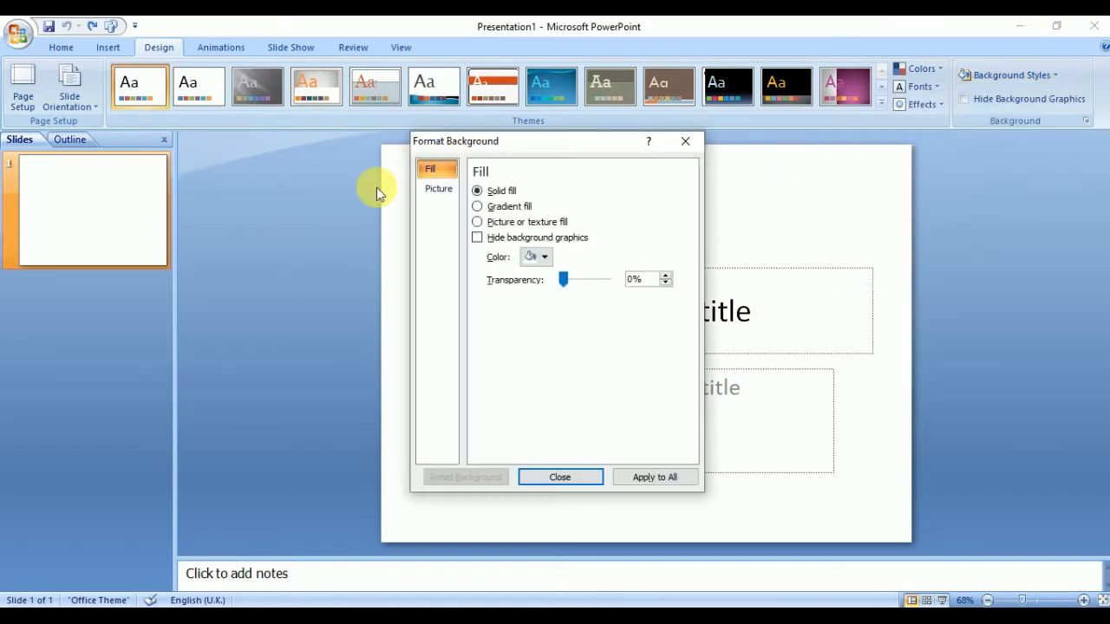
{"action": "left_click", "coordinate": [500, 224]}
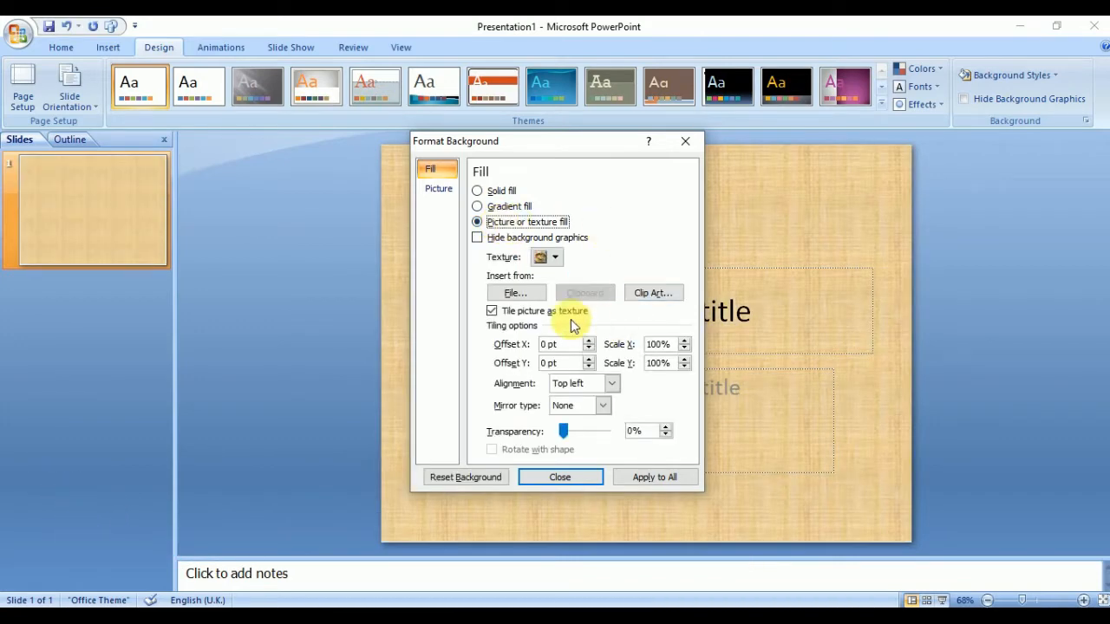
{"action": "left_click", "coordinate": [556, 258]}
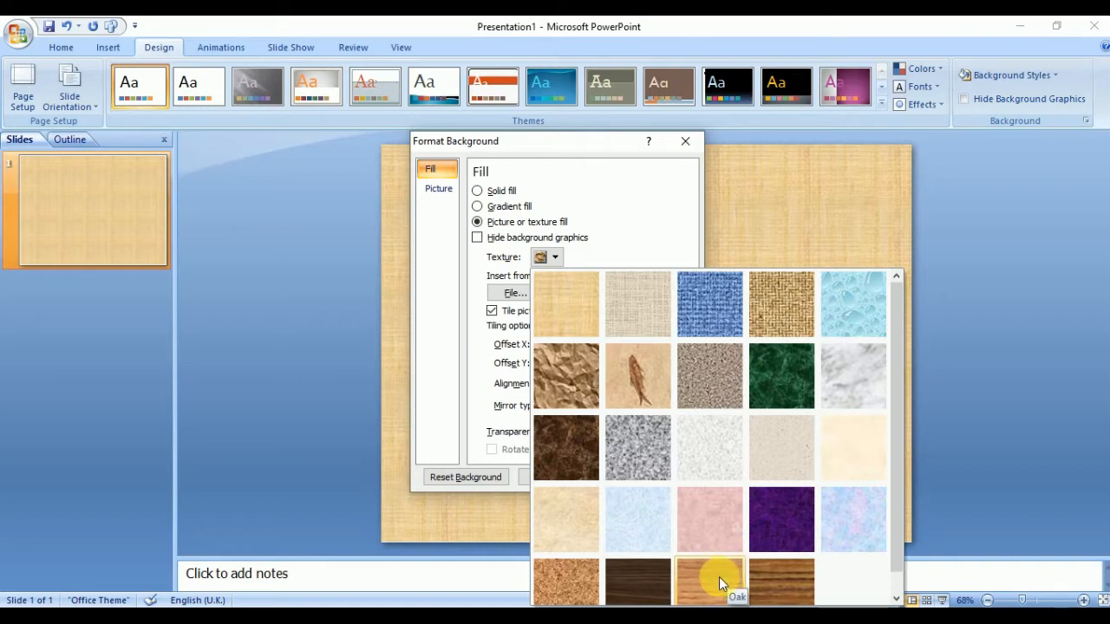
{"action": "left_click", "coordinate": [783, 586]}
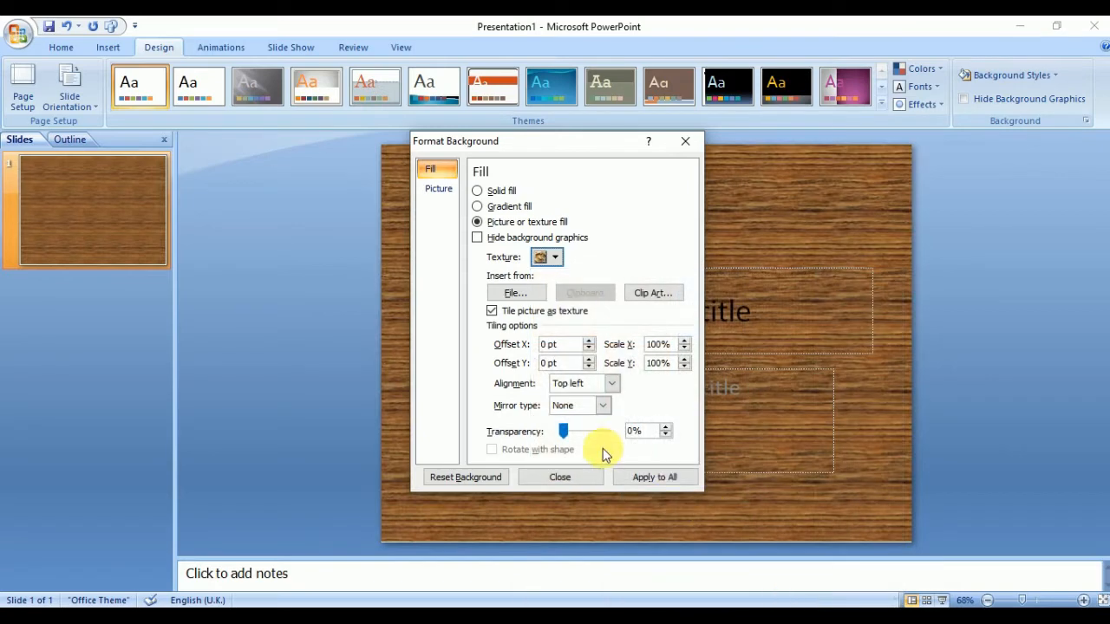
{"action": "left_click", "coordinate": [639, 478]}
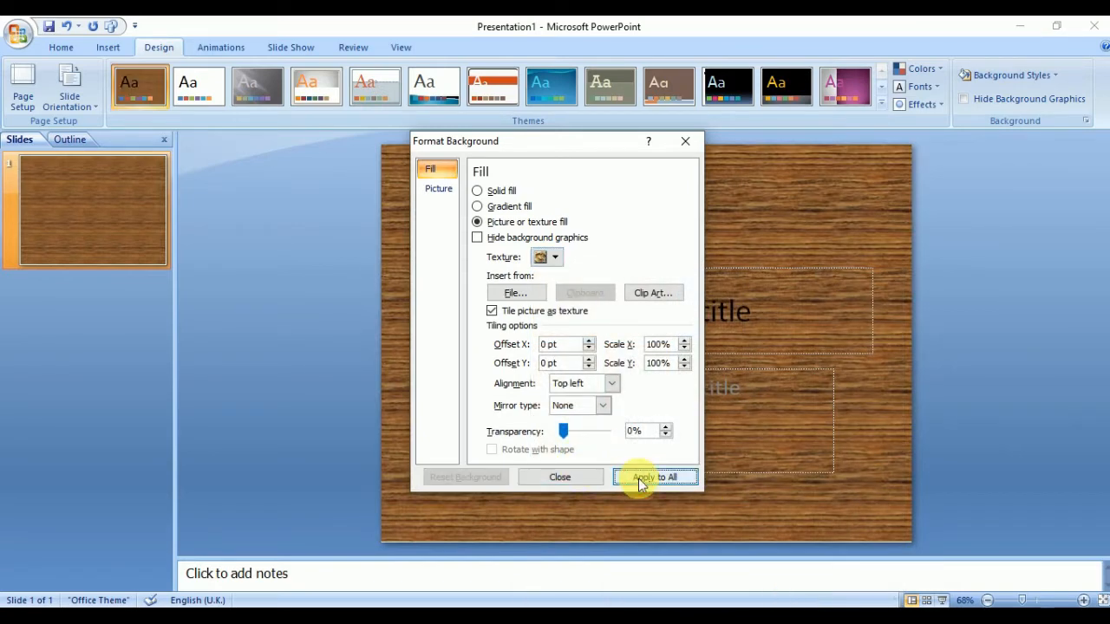
{"action": "left_click", "coordinate": [579, 478]}
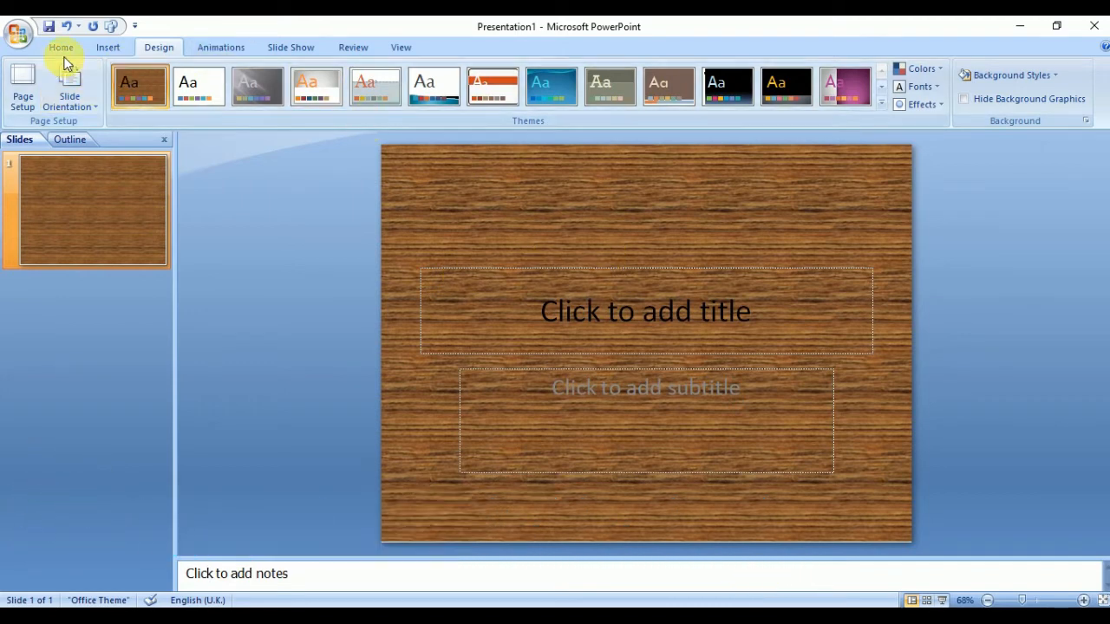
Insert the "buttterfly" picture from the Desktop "images" folder onto the slide.
{"action": "left_click", "coordinate": [103, 46]}
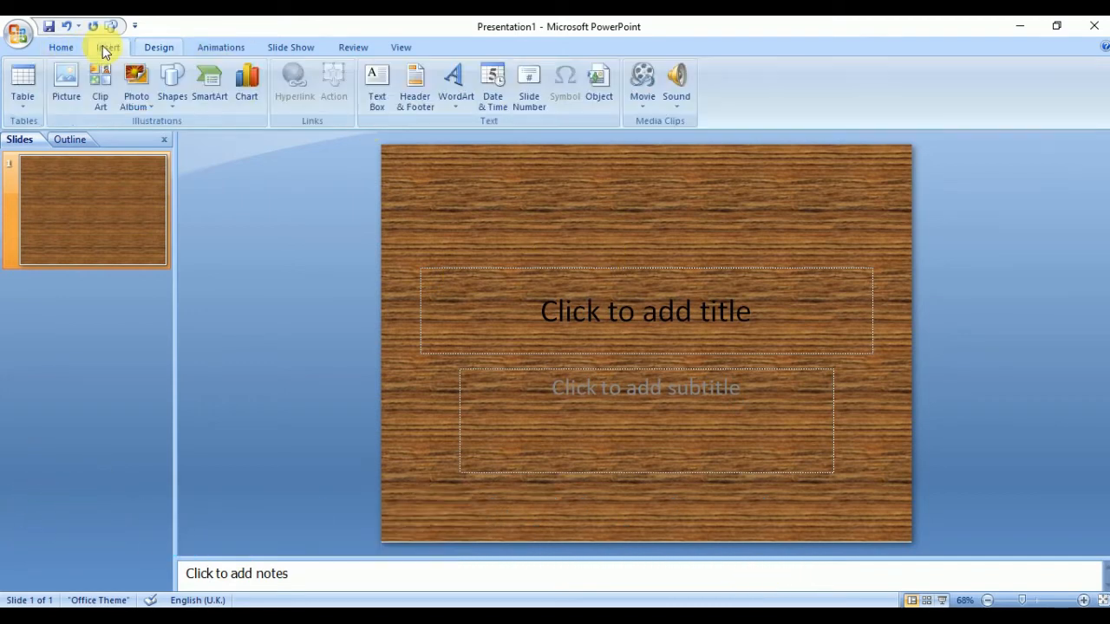
{"action": "left_click", "coordinate": [71, 77]}
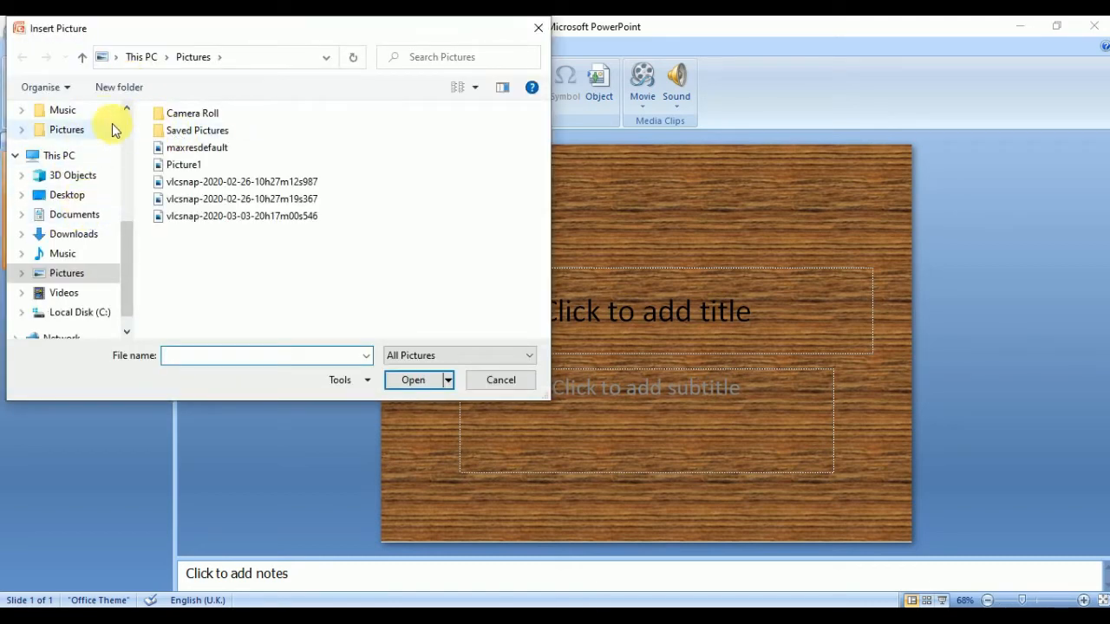
{"action": "left_click", "coordinate": [130, 130]}
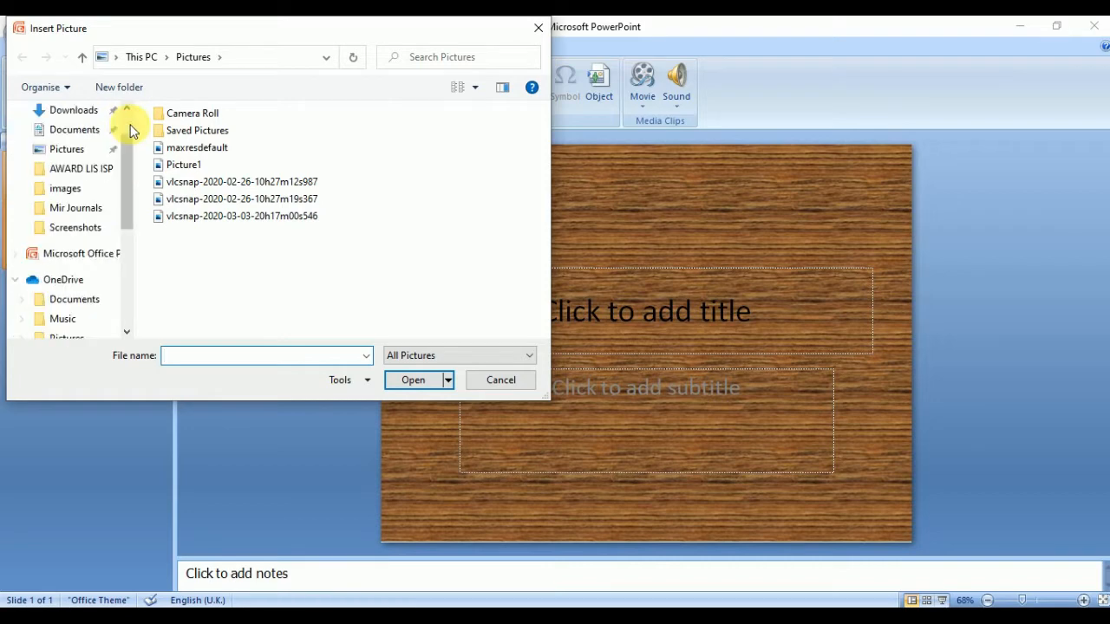
{"action": "left_click", "coordinate": [70, 189]}
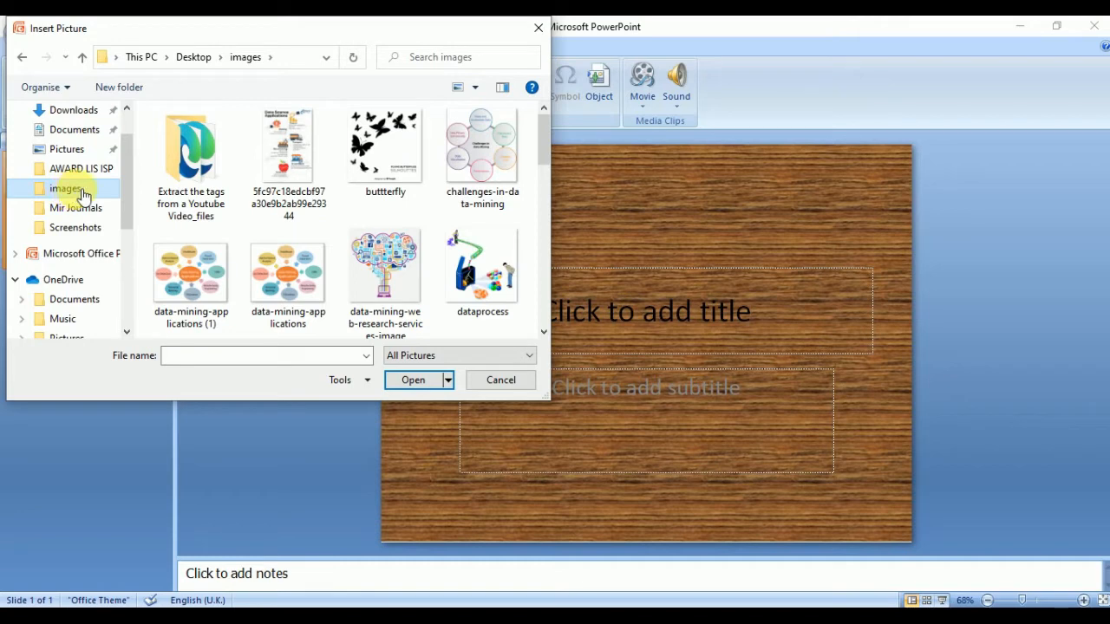
{"action": "left_click", "coordinate": [393, 156]}
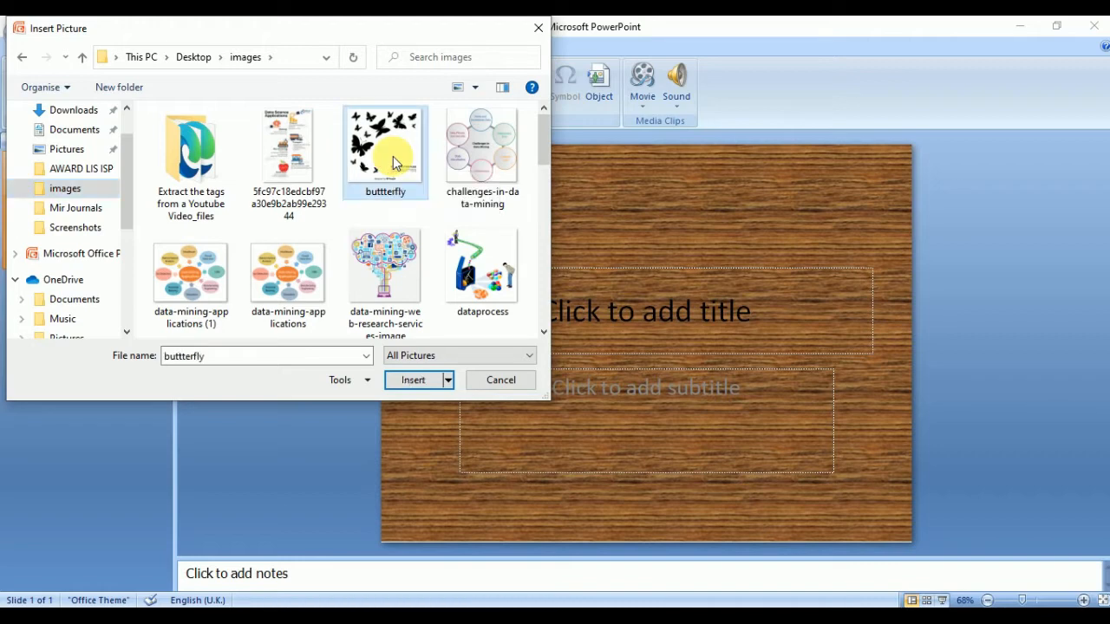
{"action": "left_click", "coordinate": [426, 383]}
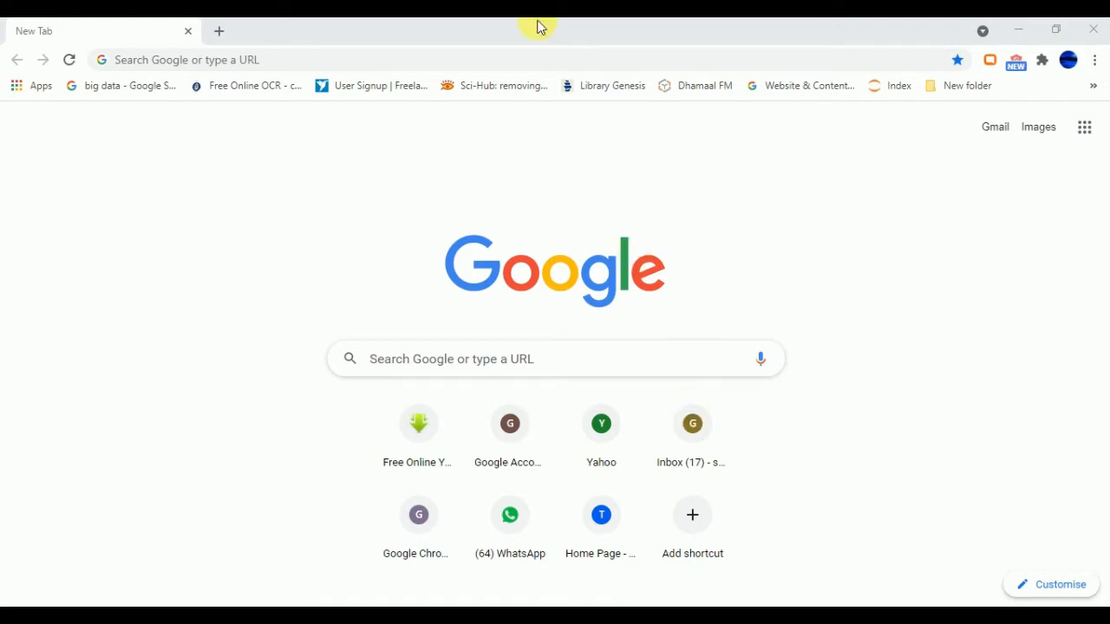
Switch to Chrome and search Google for "remove background from image online".
{"action": "left_click", "coordinate": [535, 61]}
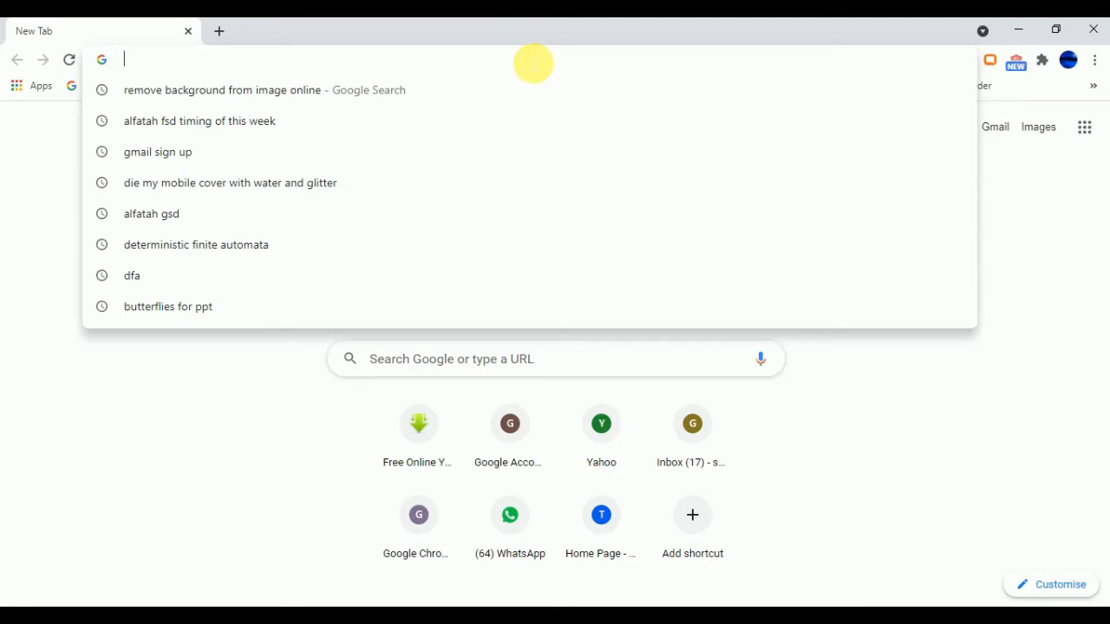
{"action": "type", "text": "remov"}
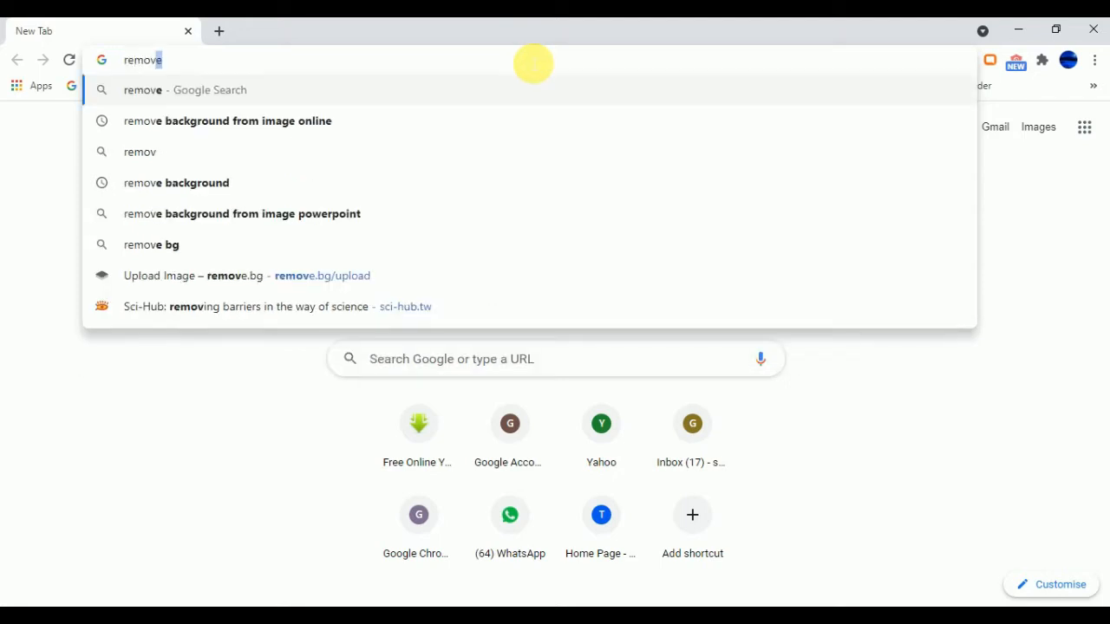
{"action": "type", "text": "e ba"}
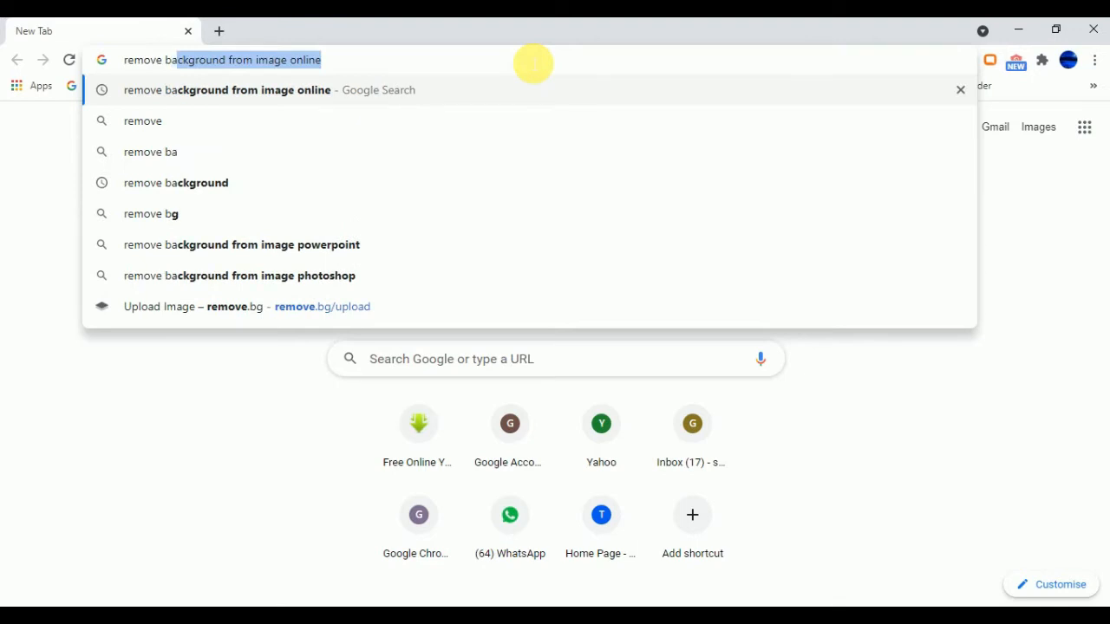
{"action": "type", "text": "ckground "}
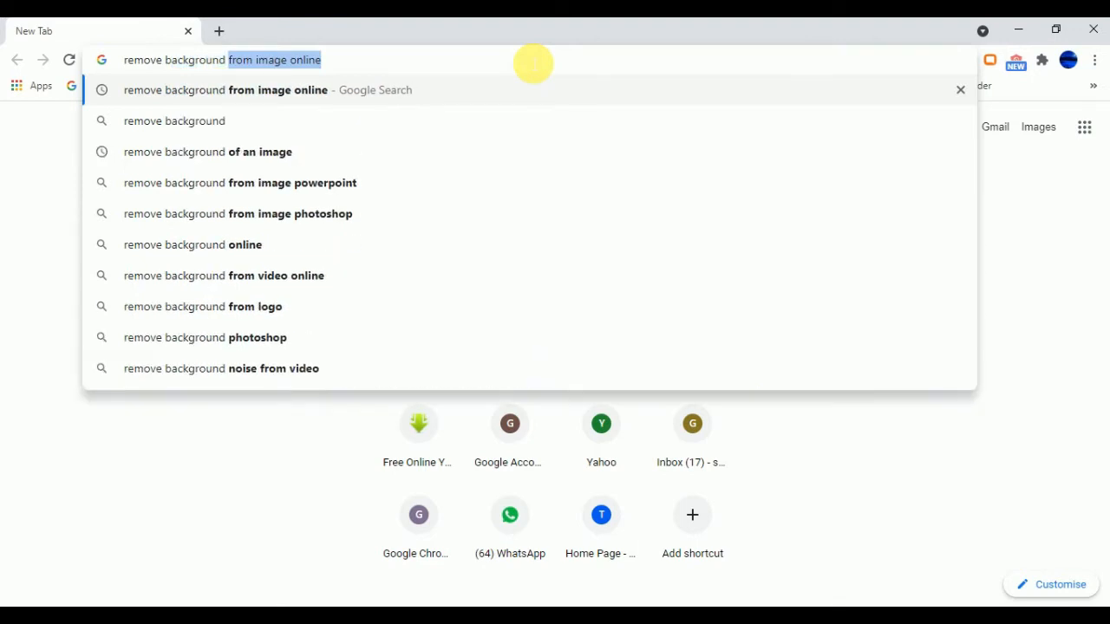
{"action": "type", "text": "f"}
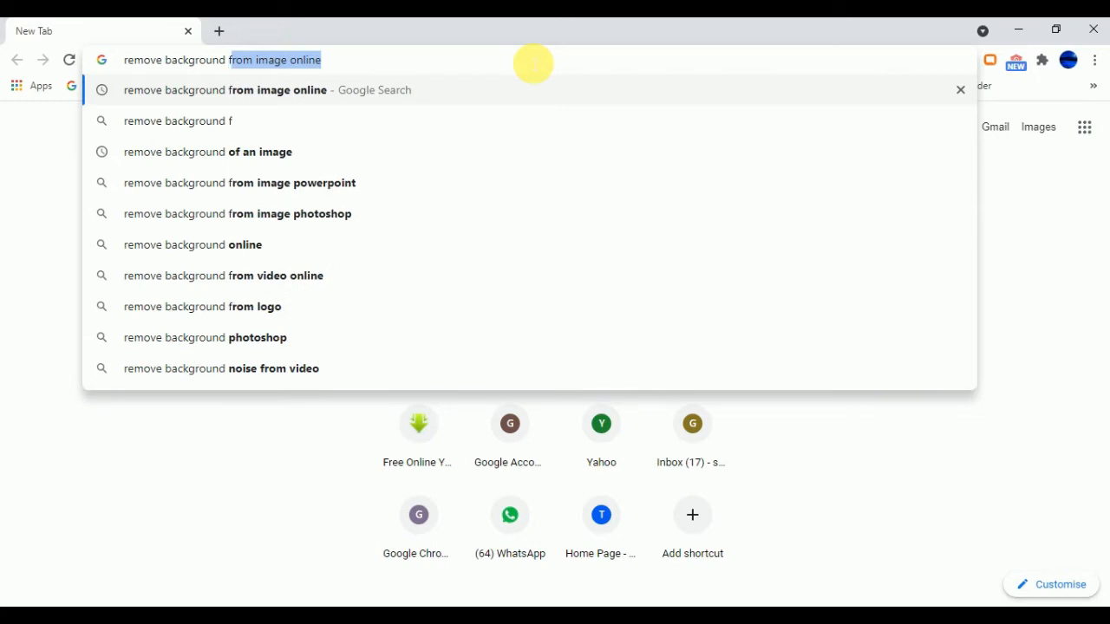
{"action": "type", "text": "rom image "}
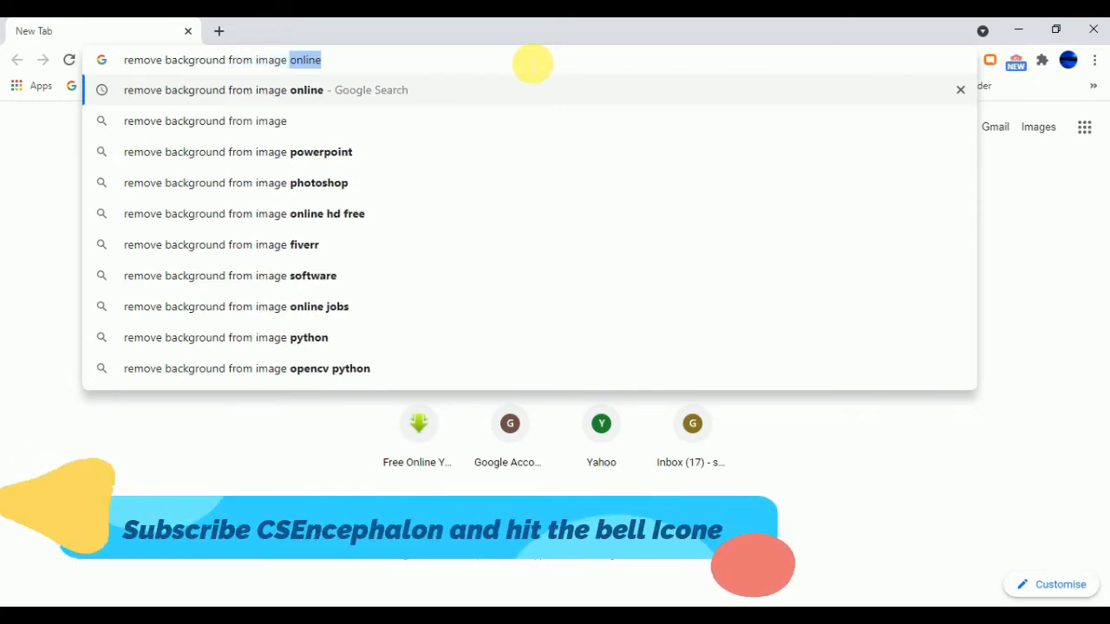
{"action": "type", "text": "online"}
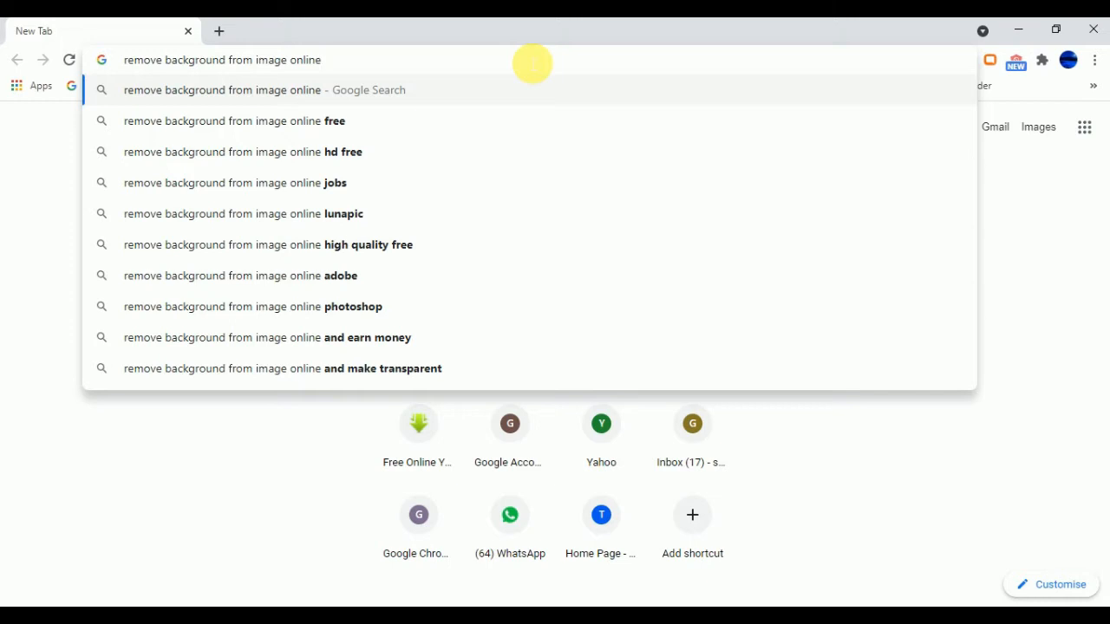
{"action": "key", "text": "Return"}
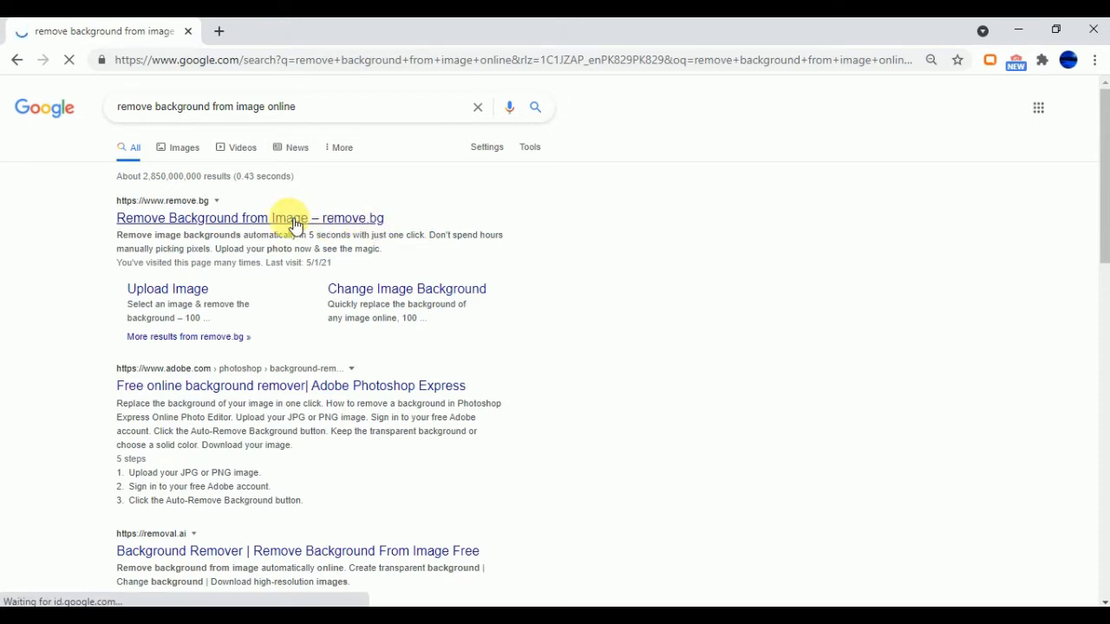
Open the remove.bg search result in a new tab and switch to that tab.
{"action": "right_click", "coordinate": [292, 221]}
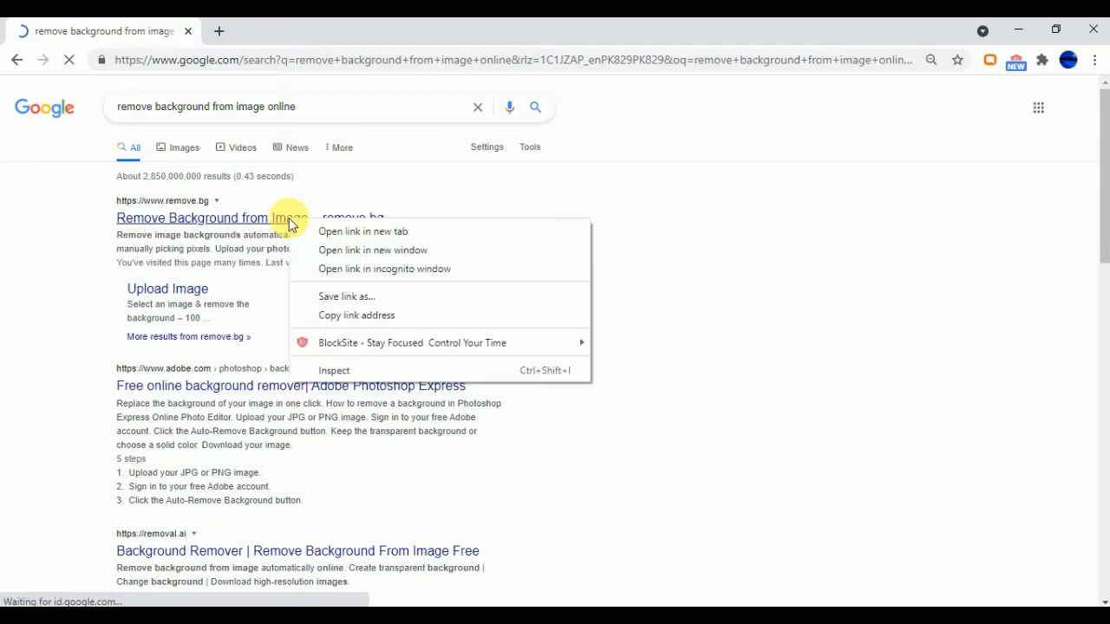
{"action": "left_click", "coordinate": [335, 235]}
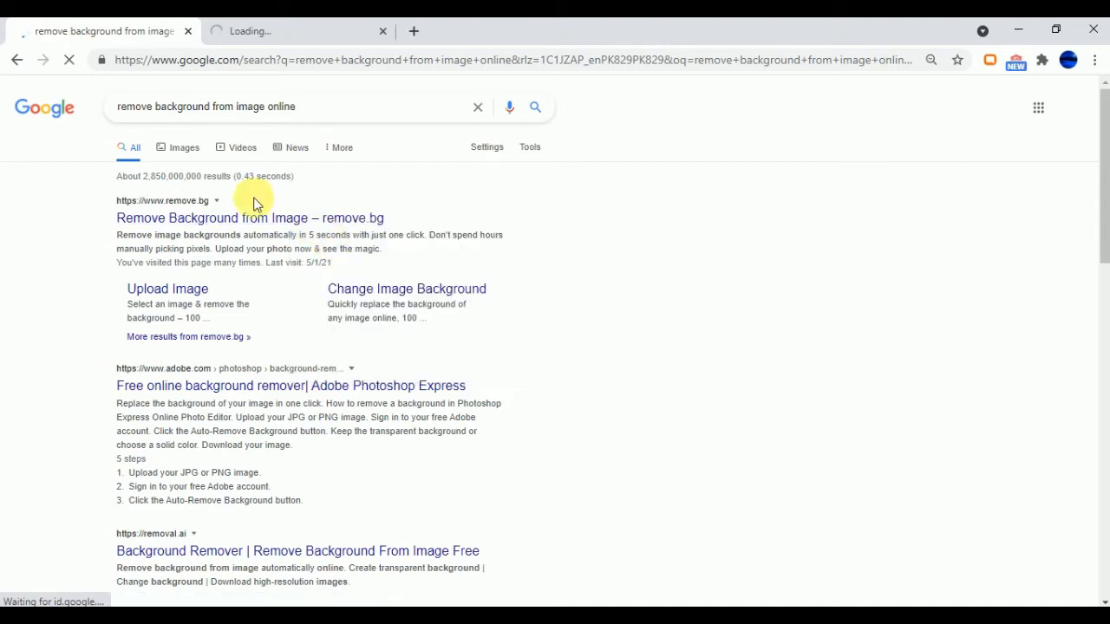
{"action": "left_click", "coordinate": [276, 30]}
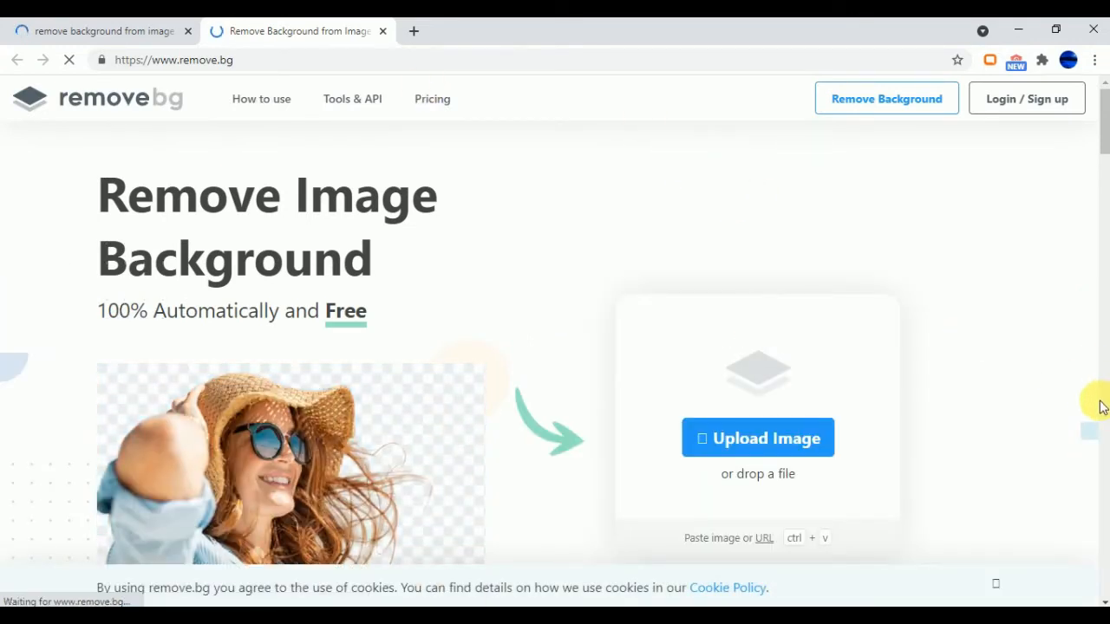
Upload "buttterfly" from the "images" folder to remove.bg and download the preview image with its background removed.
{"action": "scroll", "coordinate": [1100, 406], "scroll_direction": "down", "scroll_amount": 5}
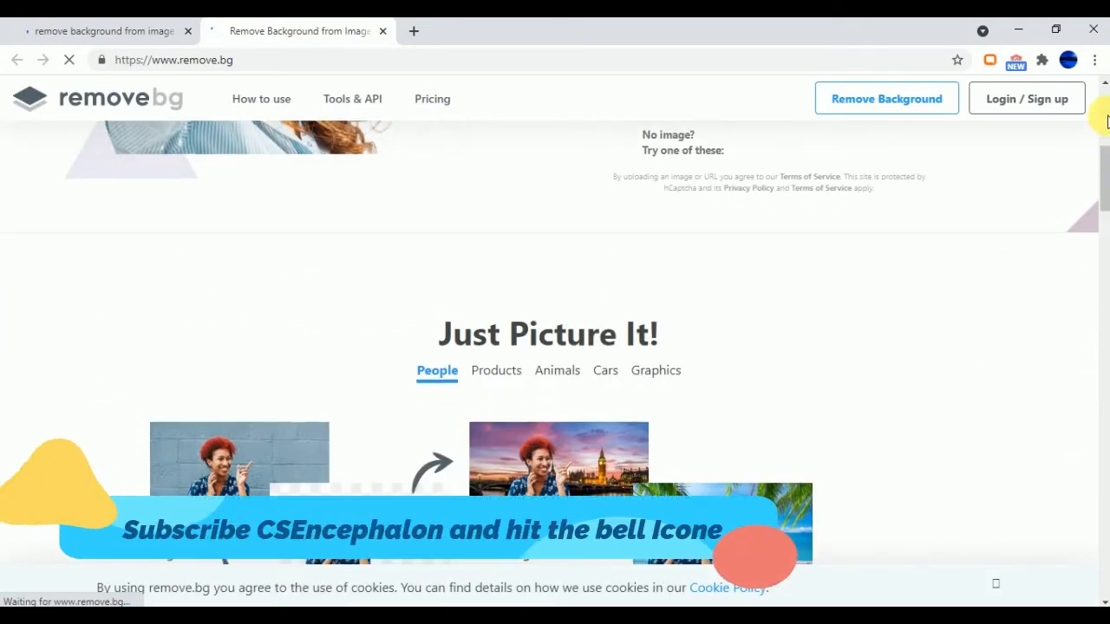
{"action": "left_click", "coordinate": [1106, 121]}
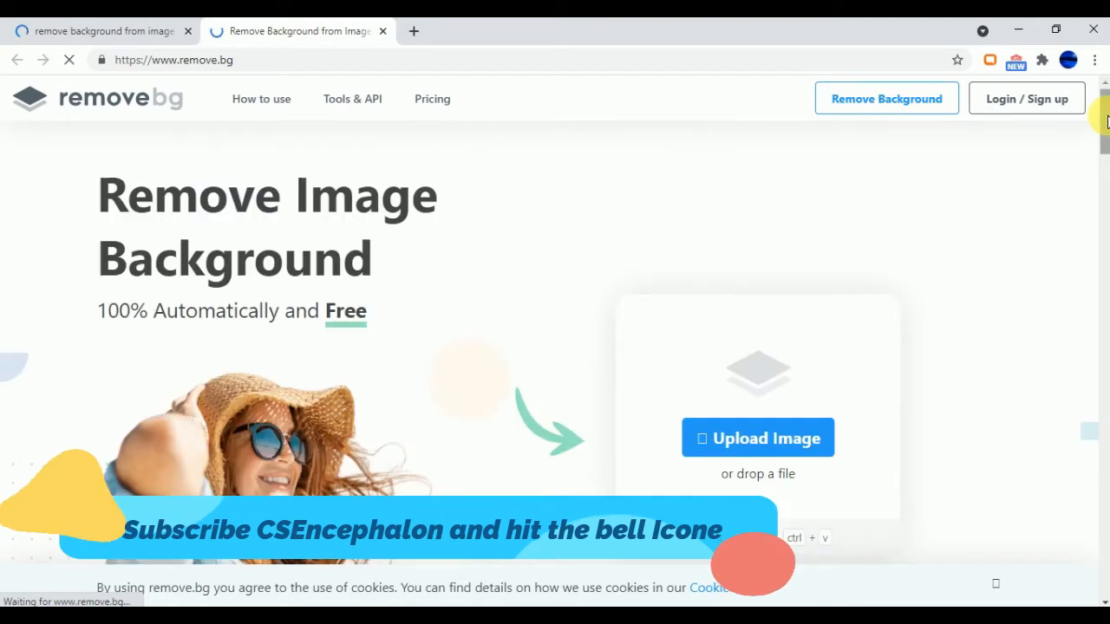
{"action": "left_click", "coordinate": [788, 450]}
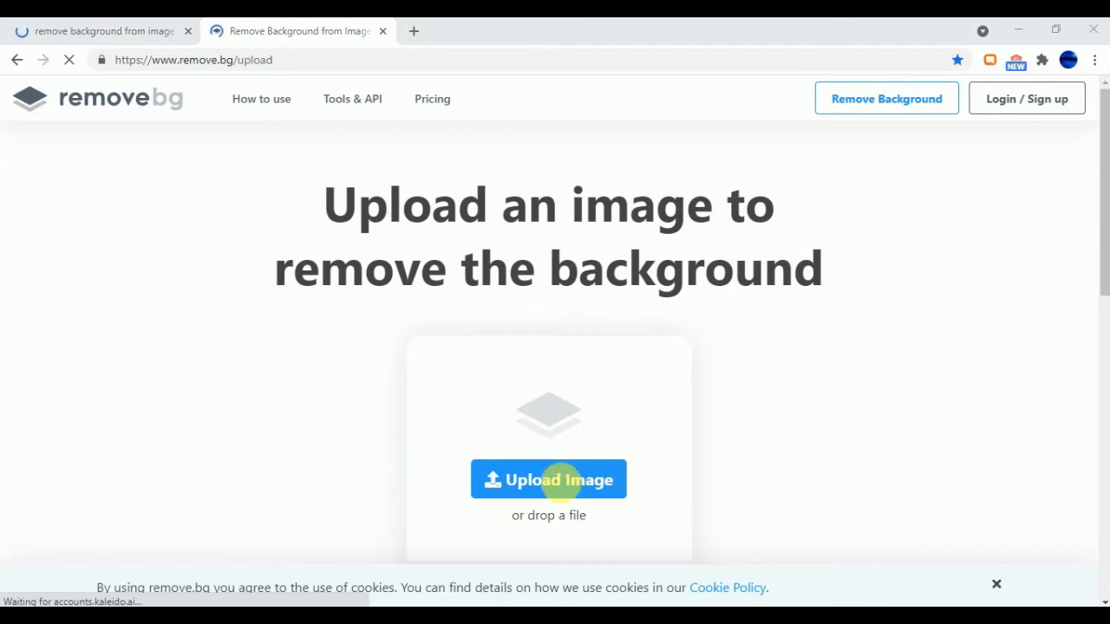
{"action": "left_click", "coordinate": [561, 490]}
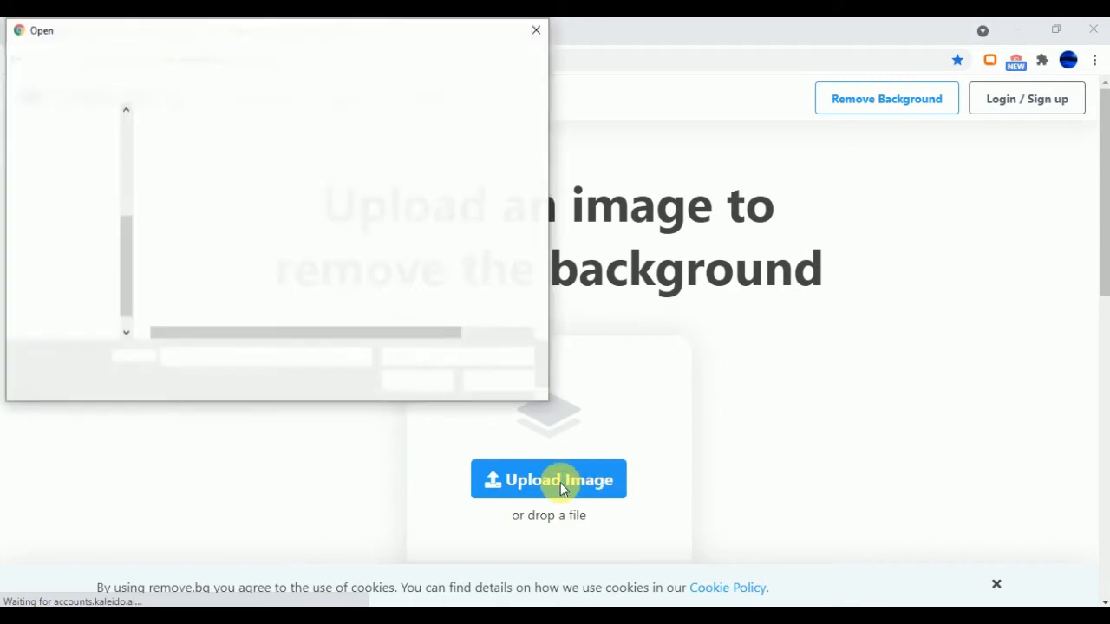
{"action": "left_click", "coordinate": [126, 134]}
{"action": "left_click", "coordinate": [72, 210]}
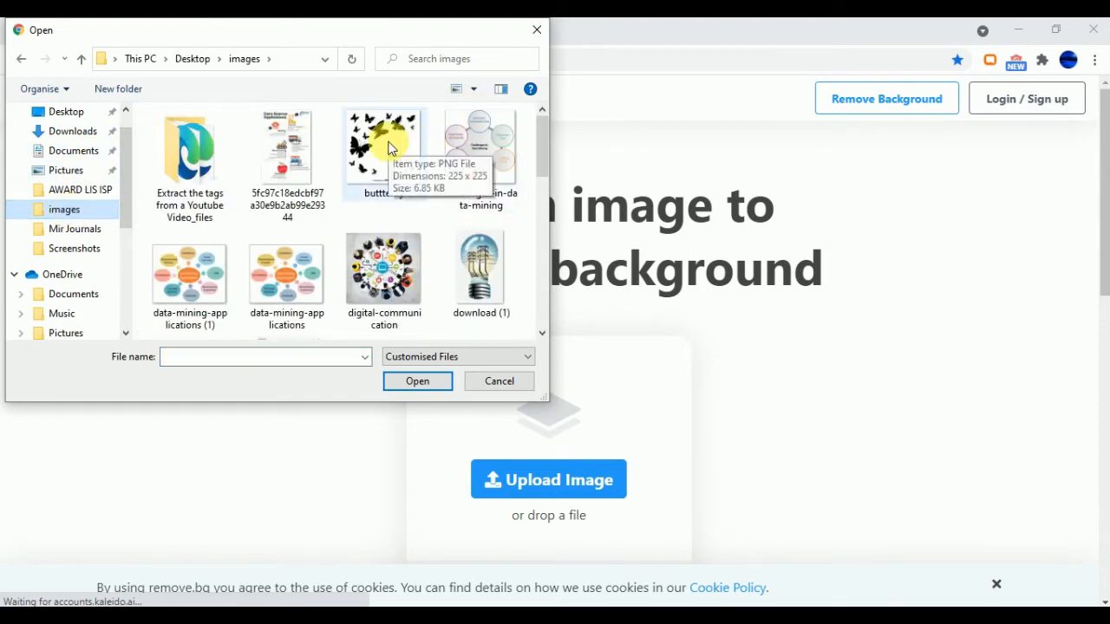
{"action": "left_click", "coordinate": [389, 149]}
{"action": "double_click", "coordinate": [390, 149]}
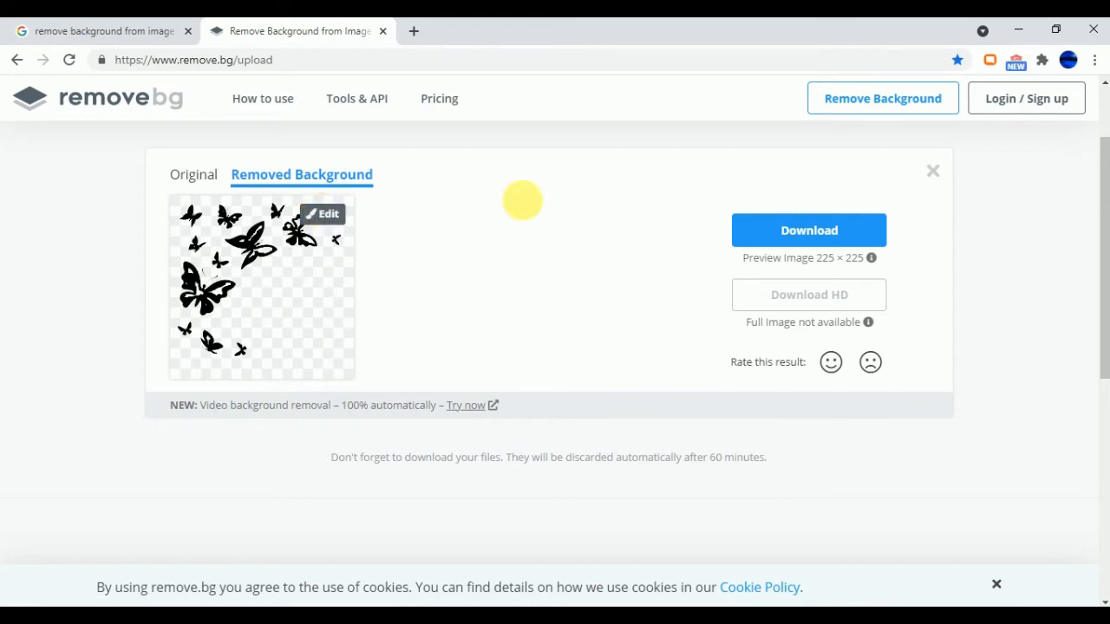
{"action": "left_click", "coordinate": [833, 237]}
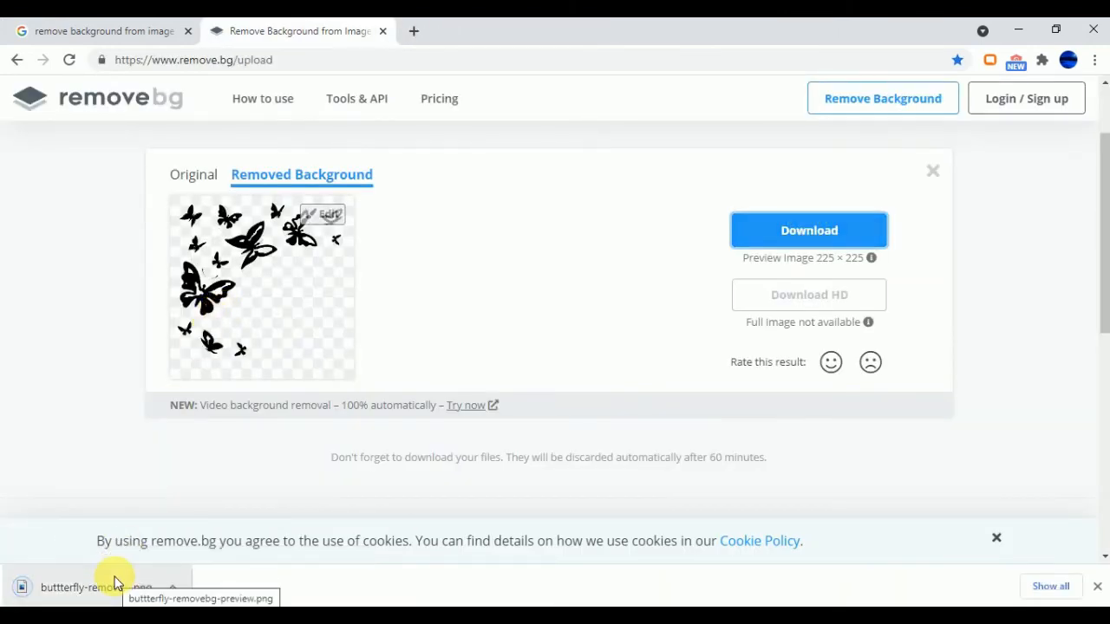
Switch back to PowerPoint and delete the butterfly picture with the white background from the slide.
{"action": "mouse_move", "coordinate": [657, 618]}
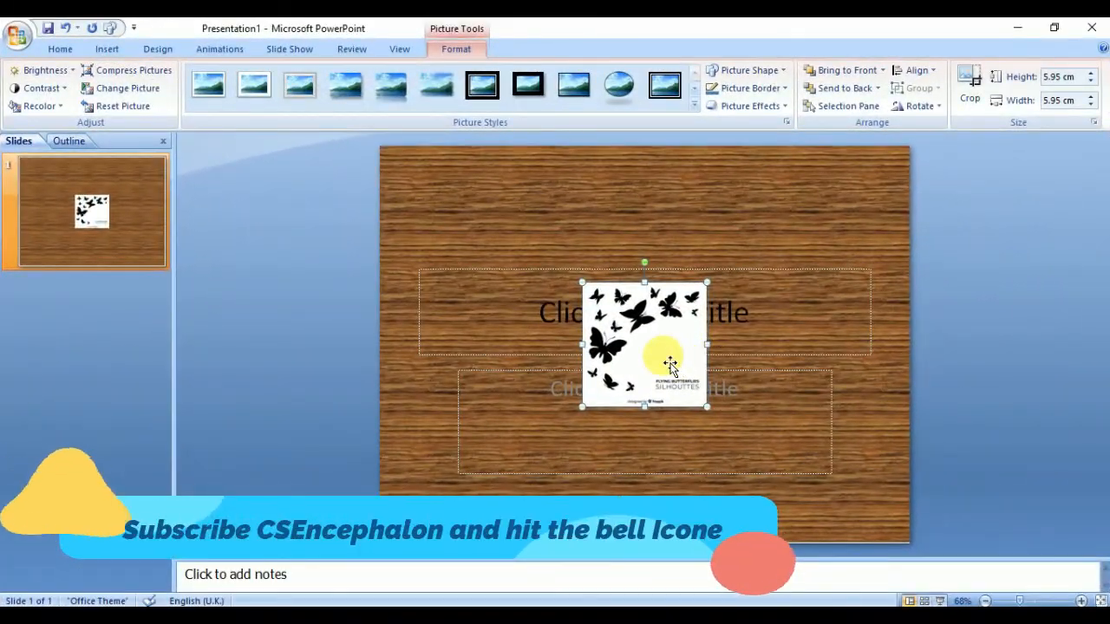
{"action": "key", "text": "Delete"}
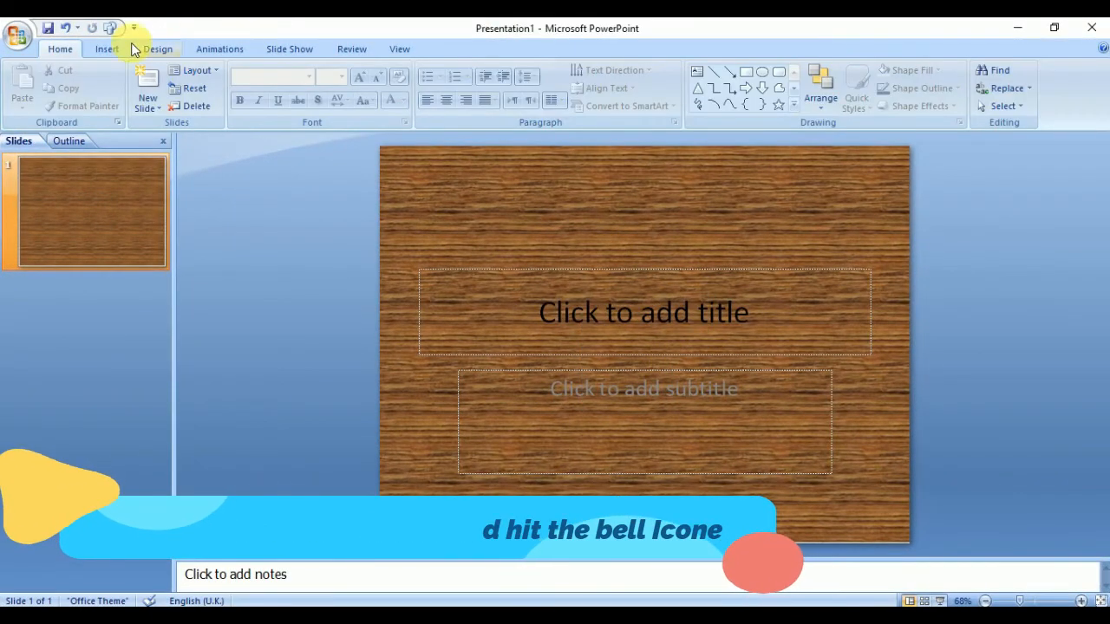
Insert the picture "buttterfly-removebg-preview" from the Downloads folder onto the slide.
{"action": "left_click", "coordinate": [107, 49]}
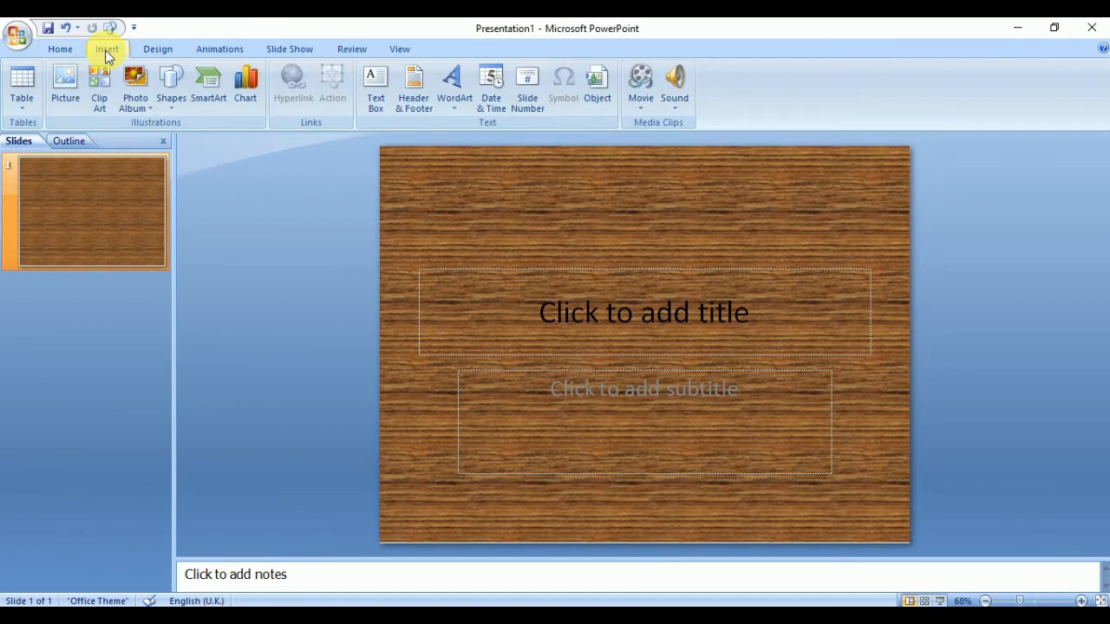
{"action": "left_click", "coordinate": [71, 82]}
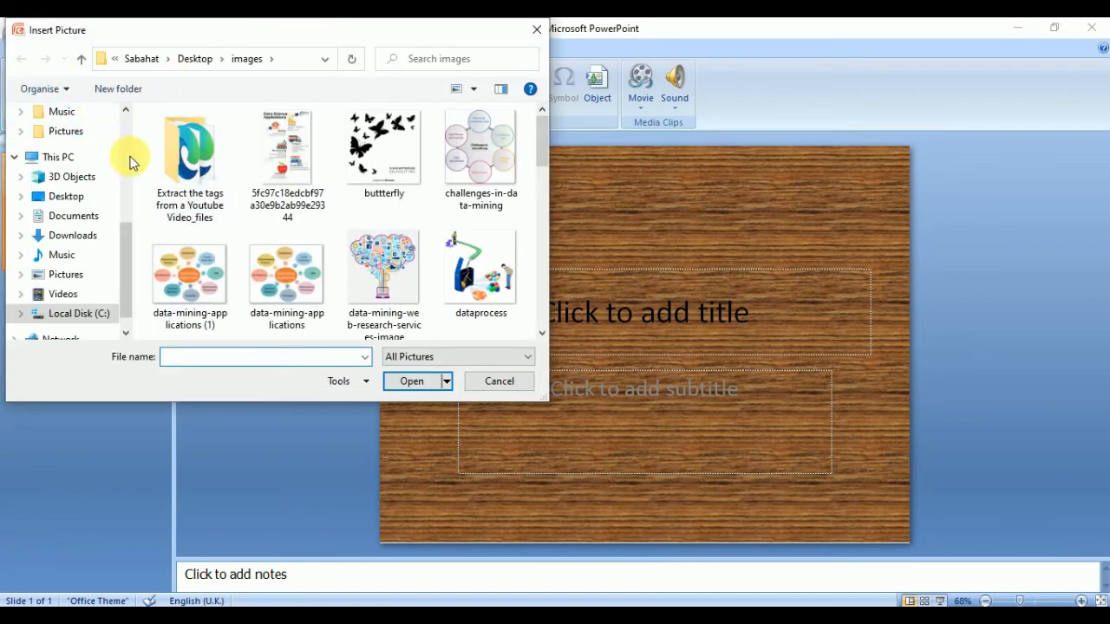
{"action": "scroll", "coordinate": [126, 158], "scroll_direction": "up", "scroll_amount": 3}
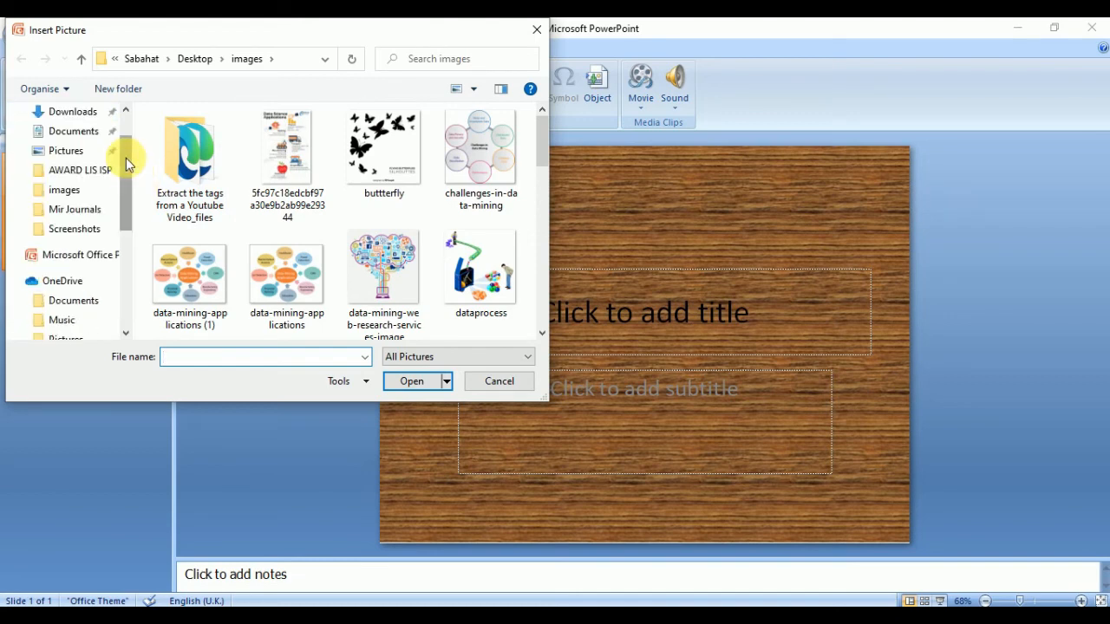
{"action": "left_click", "coordinate": [85, 112]}
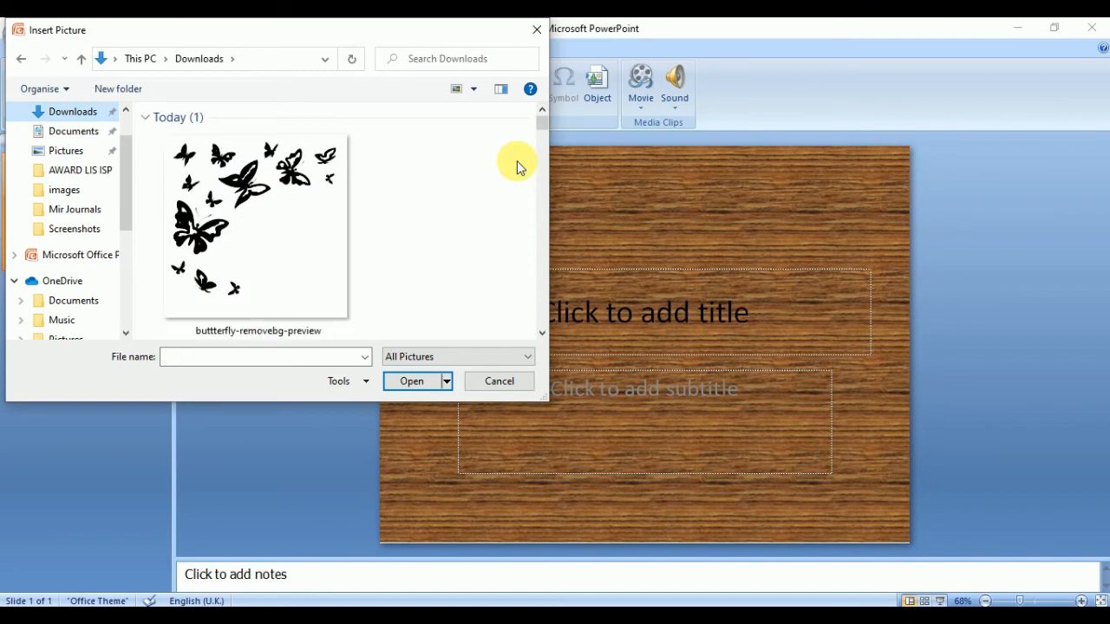
{"action": "double_click", "coordinate": [283, 187]}
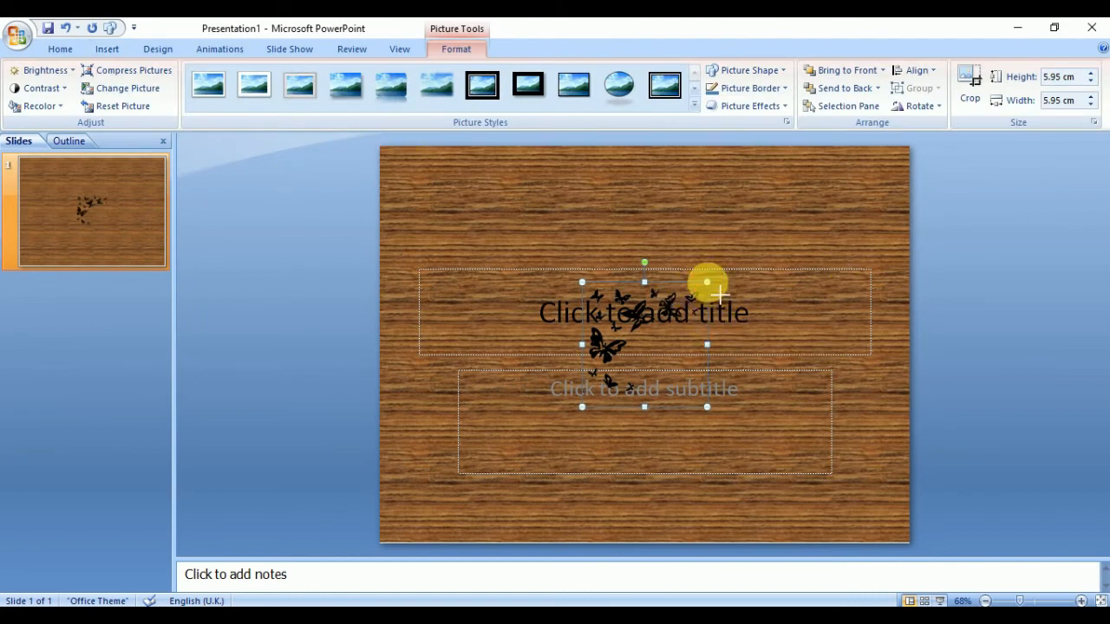
Enlarge the butterfly picture to about 12.7 cm by 12.7 cm and rotate it slightly counterclockwise.
{"action": "left_click_drag", "start_coordinate": [709, 285], "coordinate": [818, 302]}
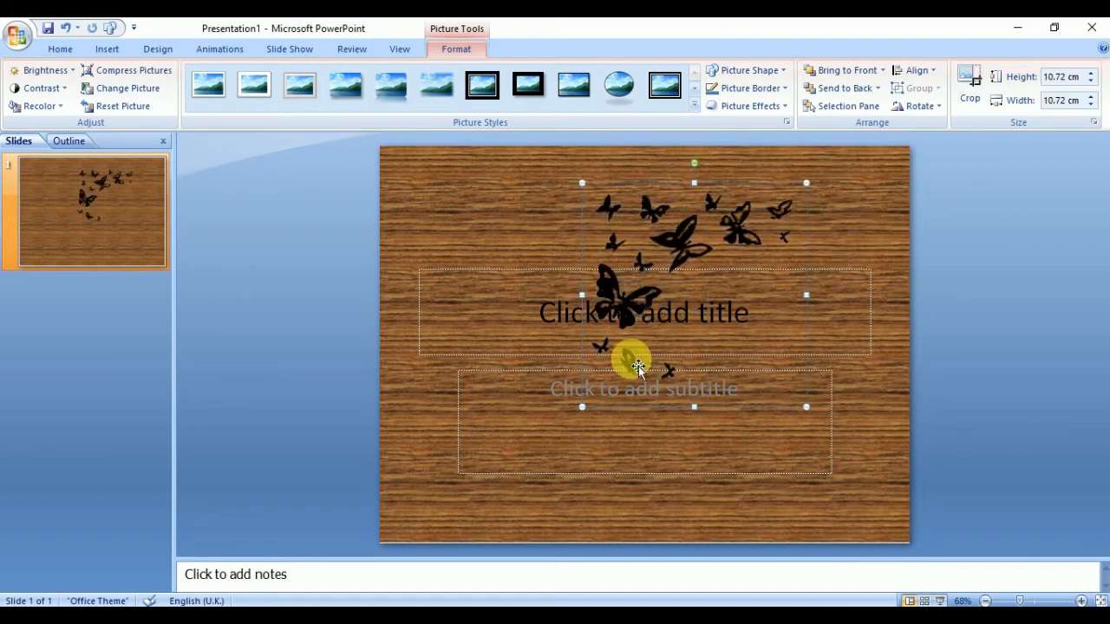
{"action": "left_click_drag", "start_coordinate": [587, 411], "coordinate": [544, 453]}
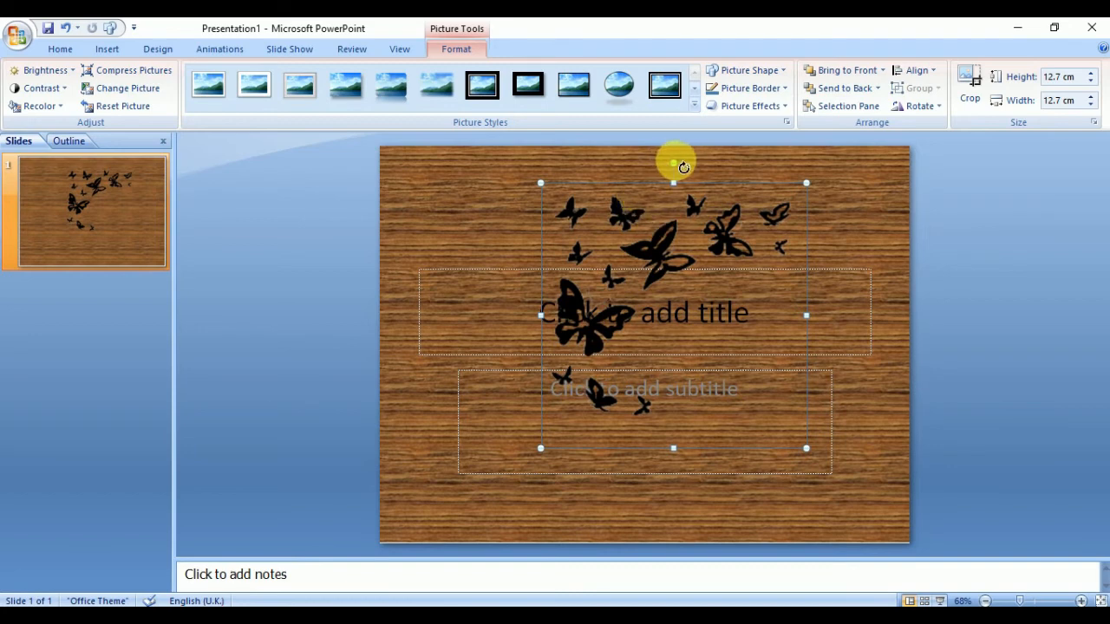
{"action": "left_click_drag", "start_coordinate": [684, 166], "coordinate": [639, 179]}
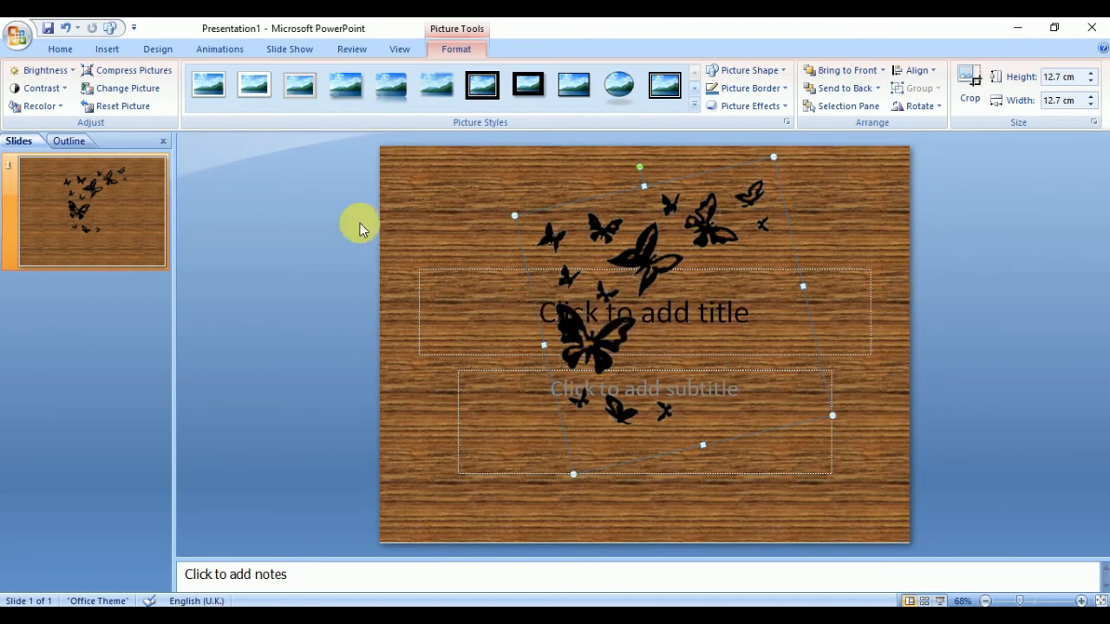
Delete the empty title and subtitle placeholders from the slide.
{"action": "left_click", "coordinate": [440, 276]}
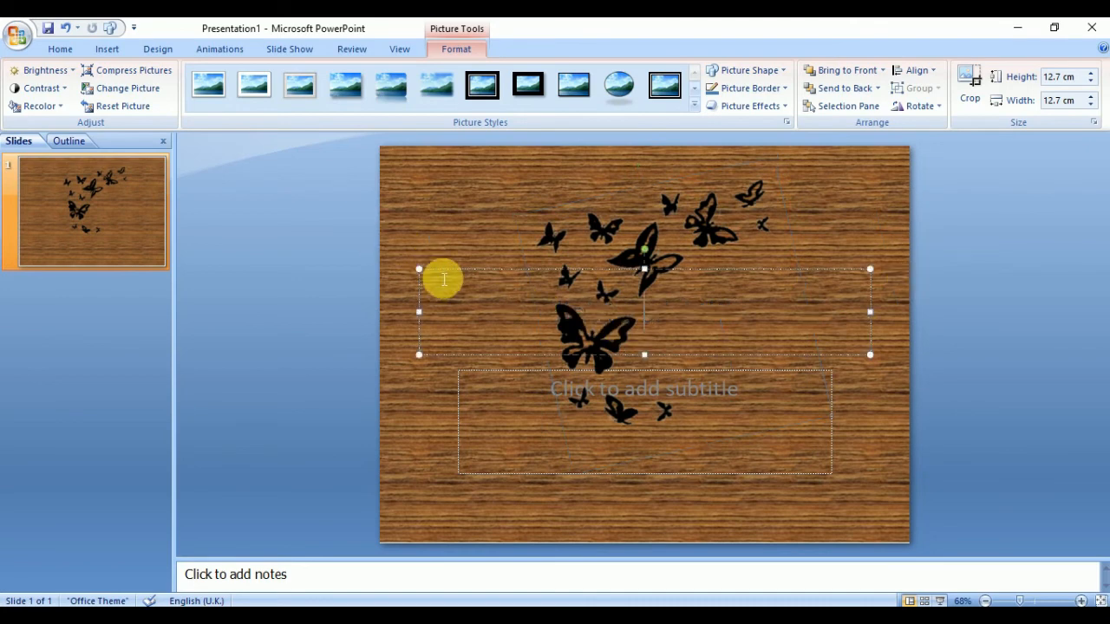
{"action": "key", "text": "Delete"}
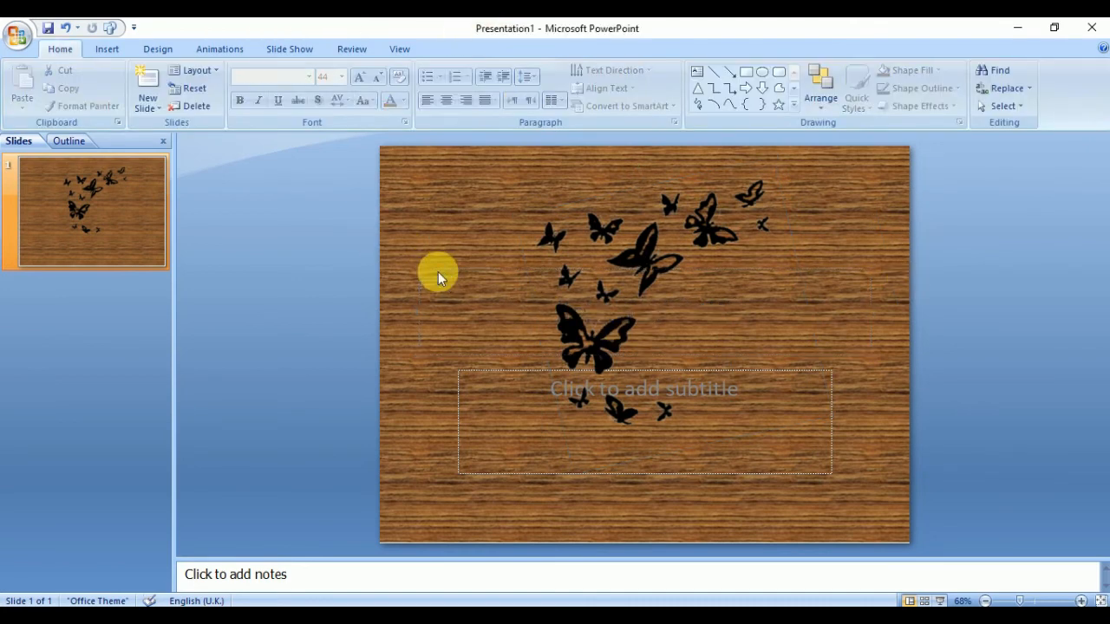
{"action": "left_click", "coordinate": [517, 378]}
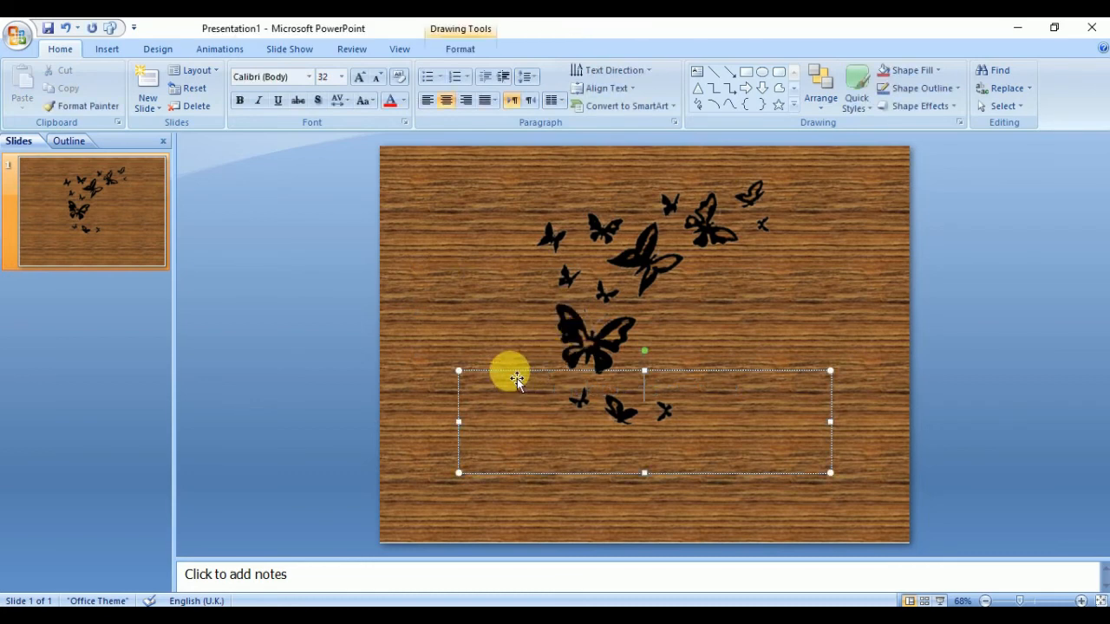
{"action": "key", "text": "Escape"}
{"action": "key", "text": "Delete"}
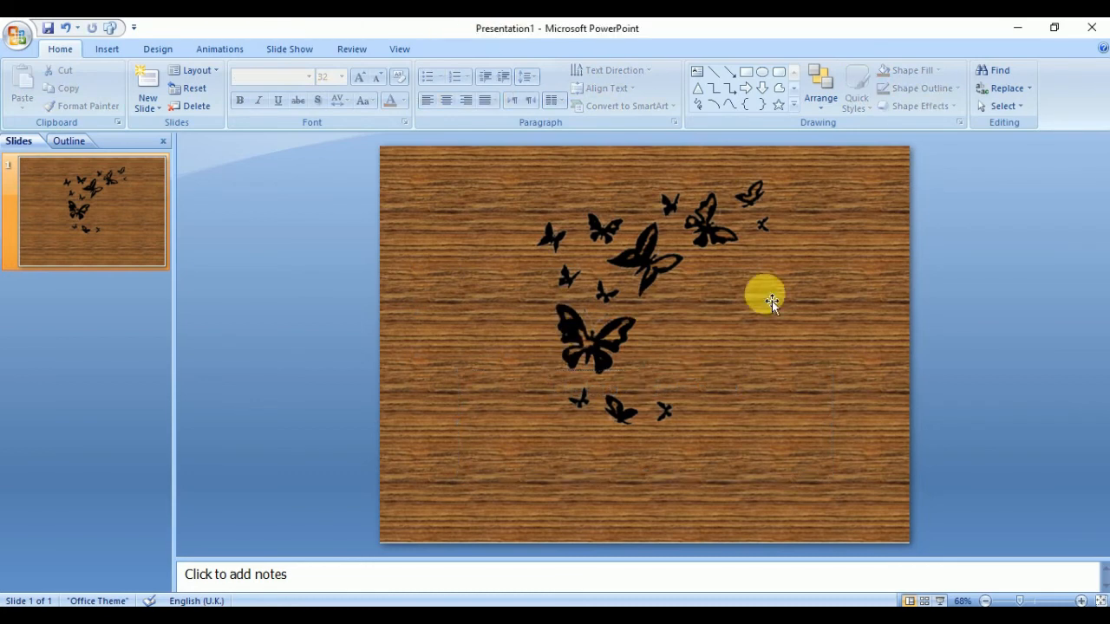
Stretch the butterfly picture wider toward the slide's left edge and taller toward its bottom edge.
{"action": "left_click", "coordinate": [632, 260]}
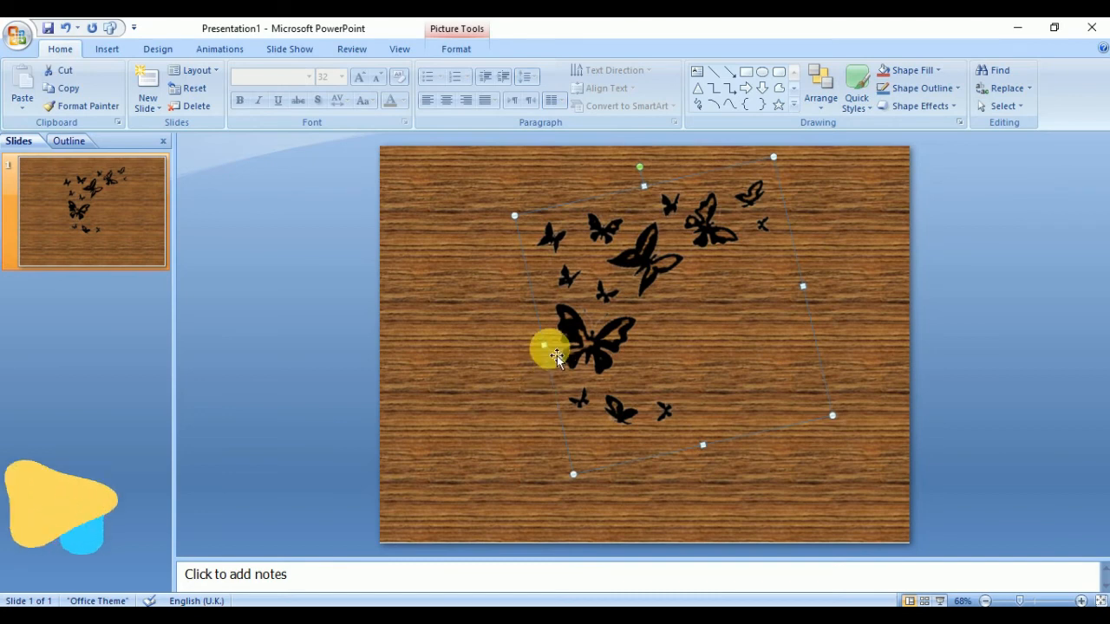
{"action": "left_click_drag", "start_coordinate": [544, 345], "coordinate": [451, 436]}
{"action": "left_click_drag", "start_coordinate": [671, 470], "coordinate": [705, 498]}
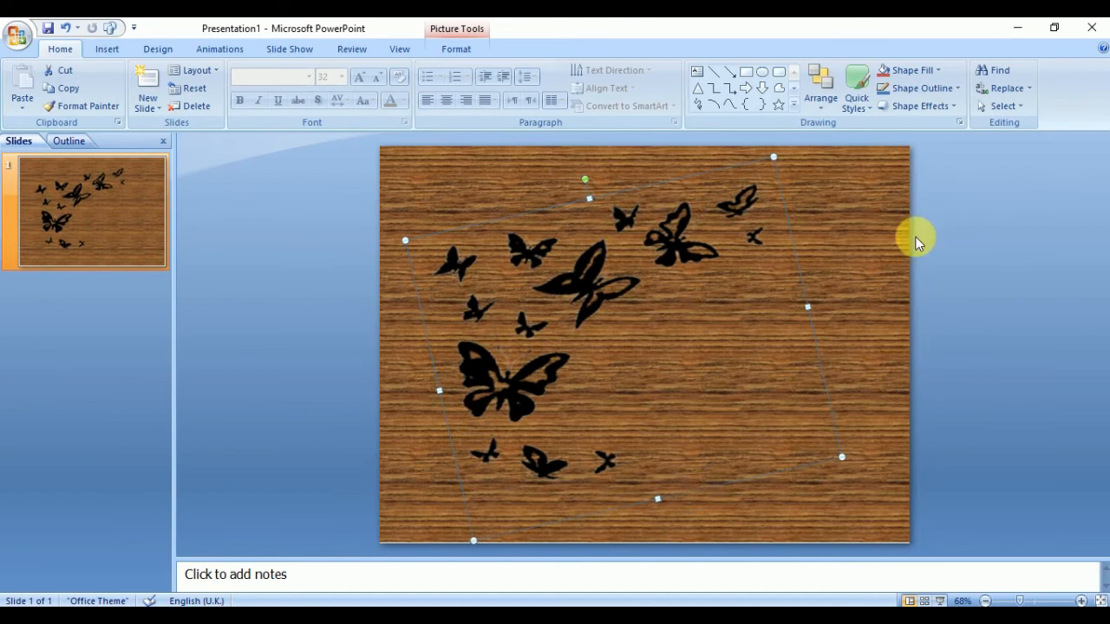